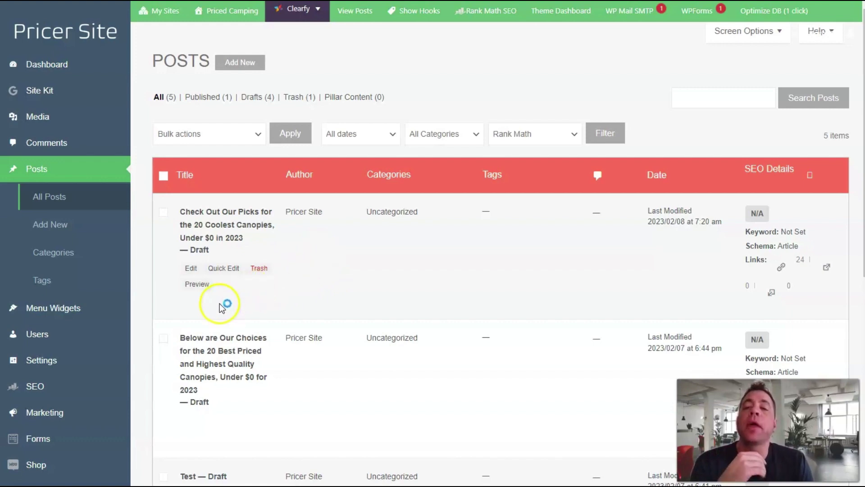
Quick Edit the Coolest Canopies draft and review its date month and status choices
{"action": "left_click", "coordinate": [191, 269]}
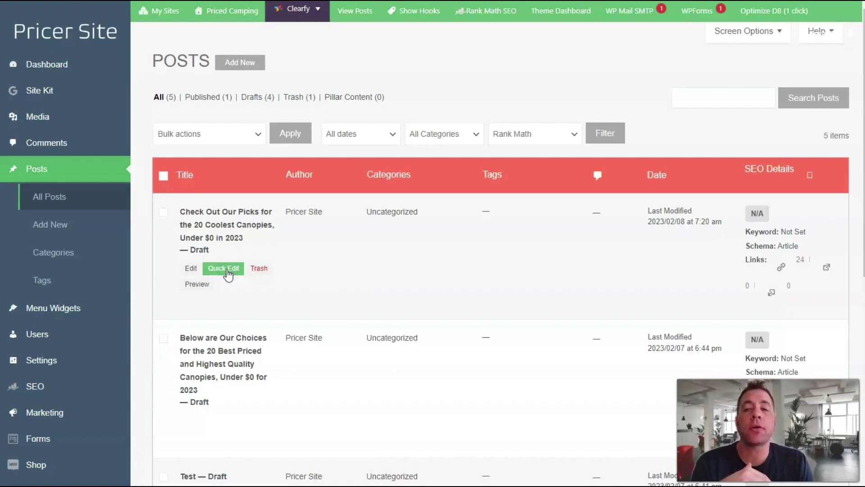
{"action": "left_click", "coordinate": [227, 269]}
{"action": "left_click", "coordinate": [243, 277]}
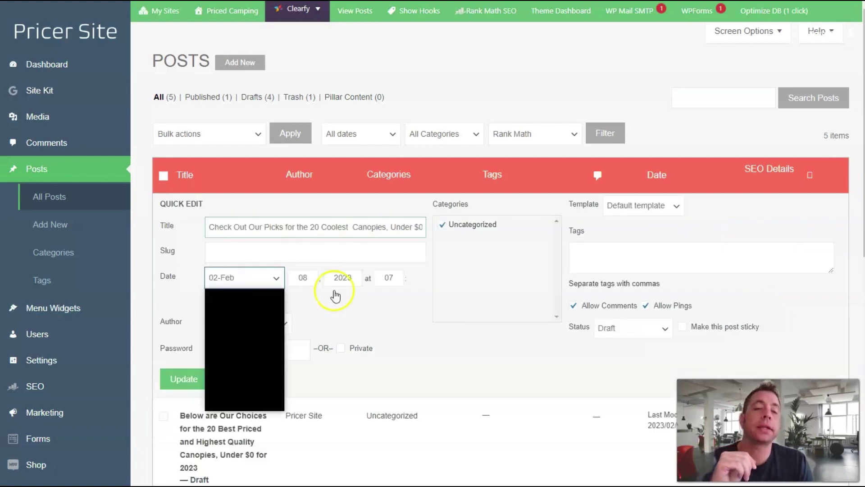
{"action": "left_click", "coordinate": [614, 332]}
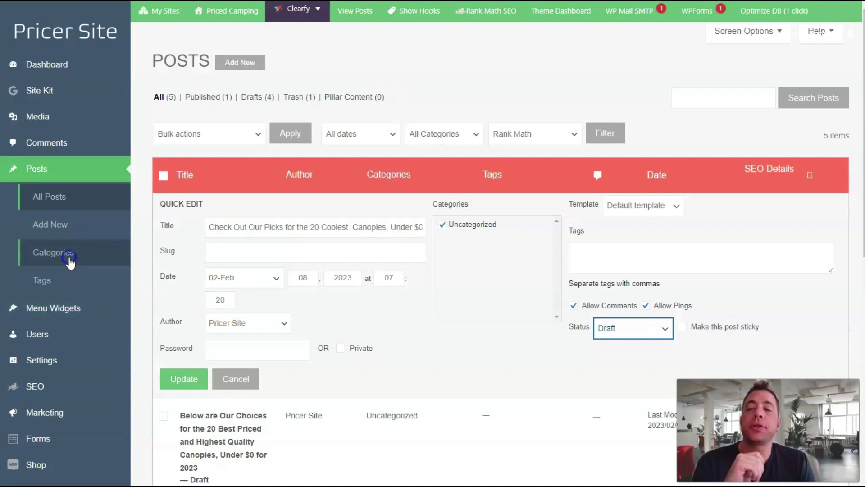
Close the quick-edit form, start a new post, and finish the editor welcome tour
{"action": "left_click", "coordinate": [427, 165]}
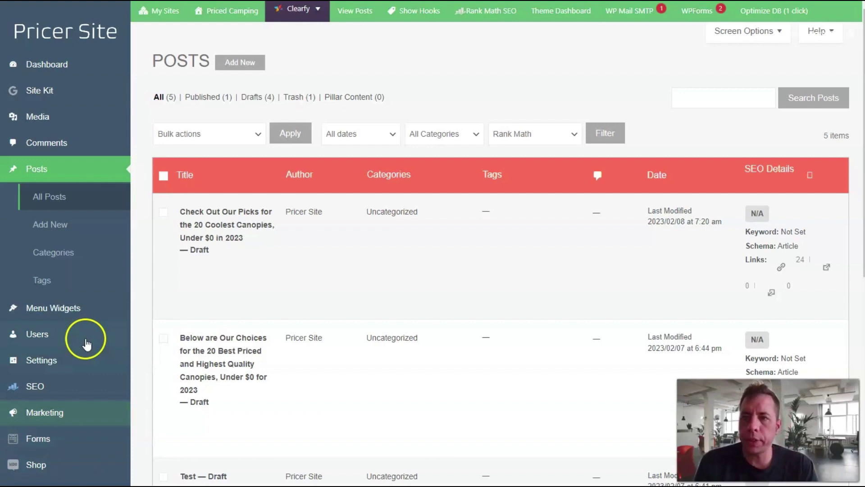
{"action": "left_click", "coordinate": [52, 225]}
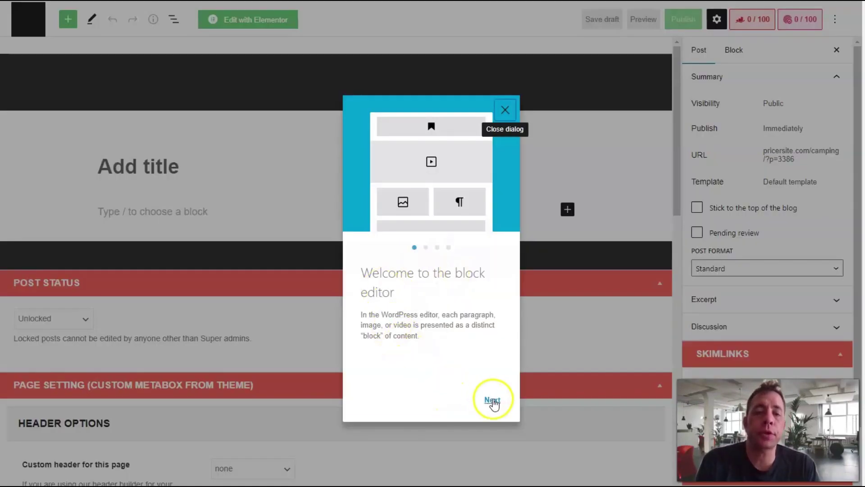
{"action": "left_click", "coordinate": [493, 400]}
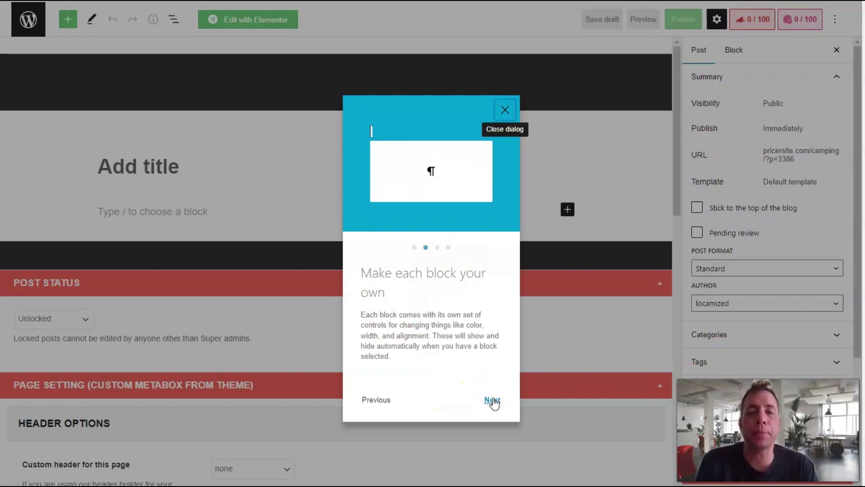
{"action": "left_click", "coordinate": [492, 400]}
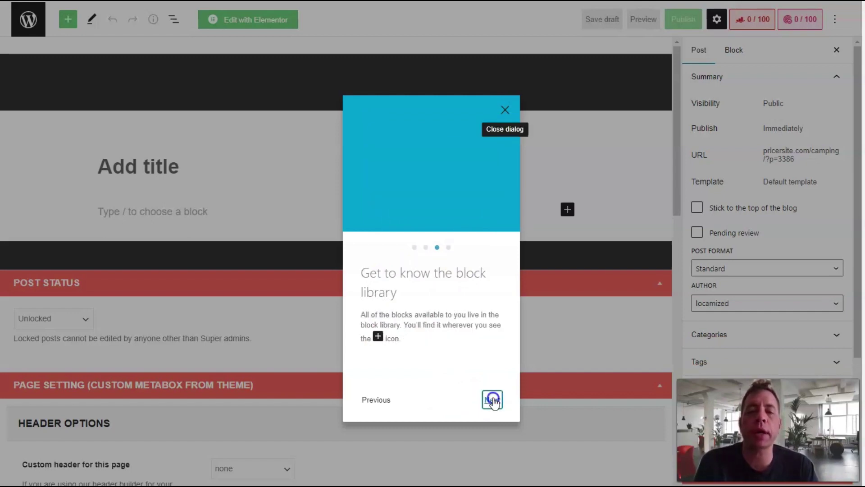
{"action": "left_click", "coordinate": [492, 399]}
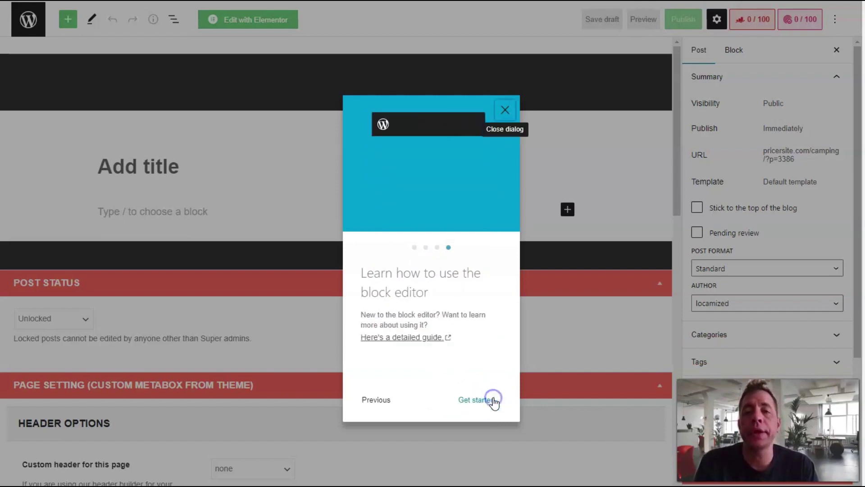
{"action": "left_click", "coordinate": [476, 401]}
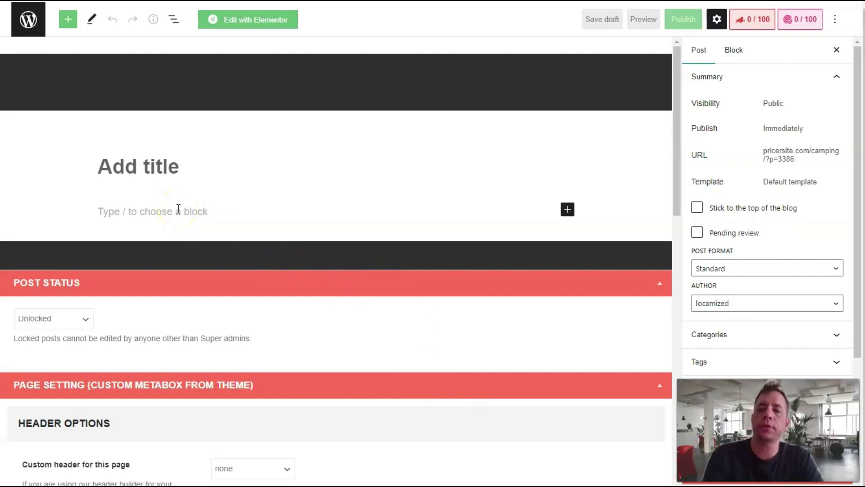
Title the post 'Camping Gear' and add a Paragraph block reading 'This is a test post.'
{"action": "type", "text": "Camping"}
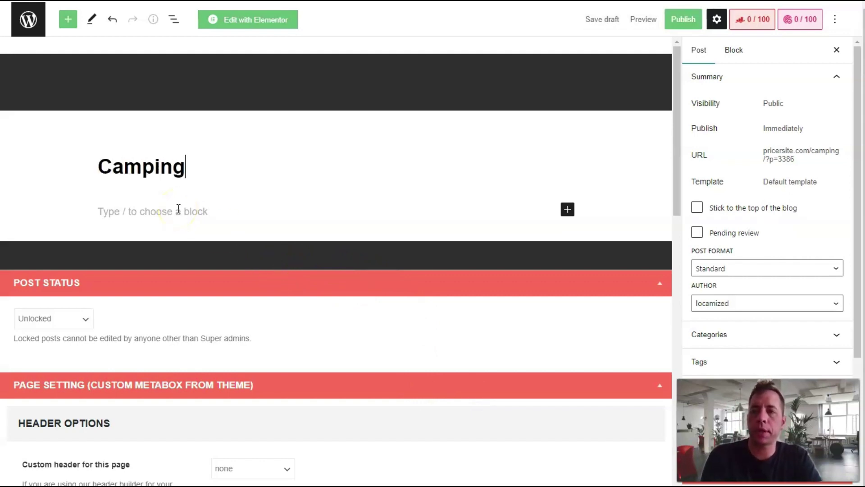
{"action": "type", "text": " Gear"}
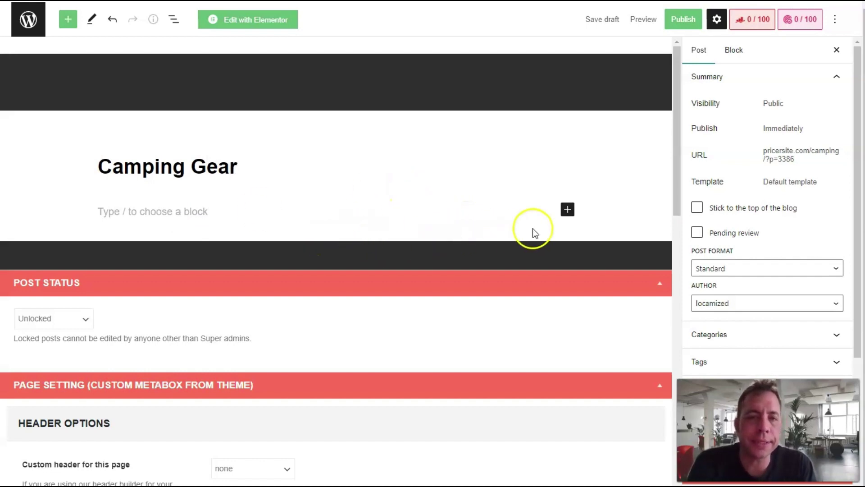
{"action": "left_click", "coordinate": [567, 210]}
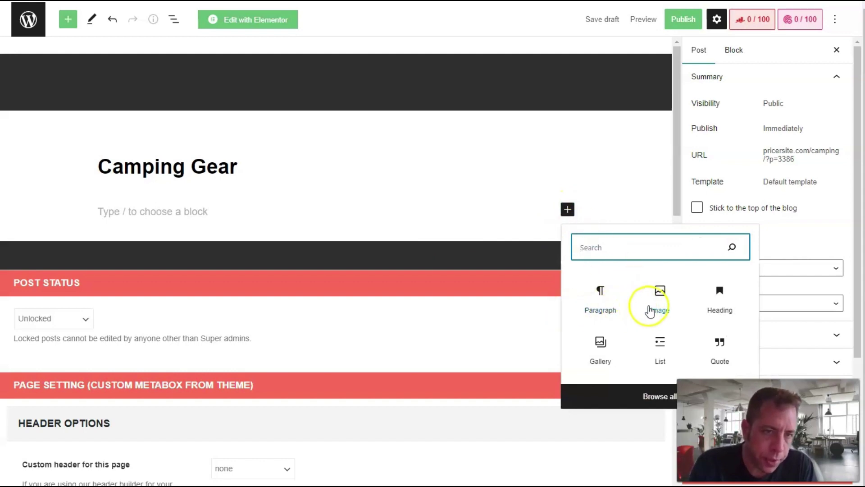
{"action": "left_click", "coordinate": [639, 398]}
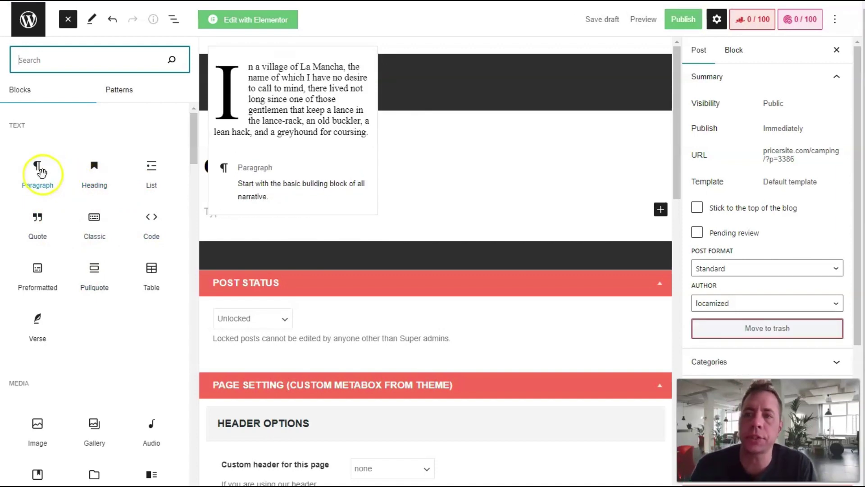
{"action": "left_click_drag", "start_coordinate": [38, 173], "coordinate": [280, 216]}
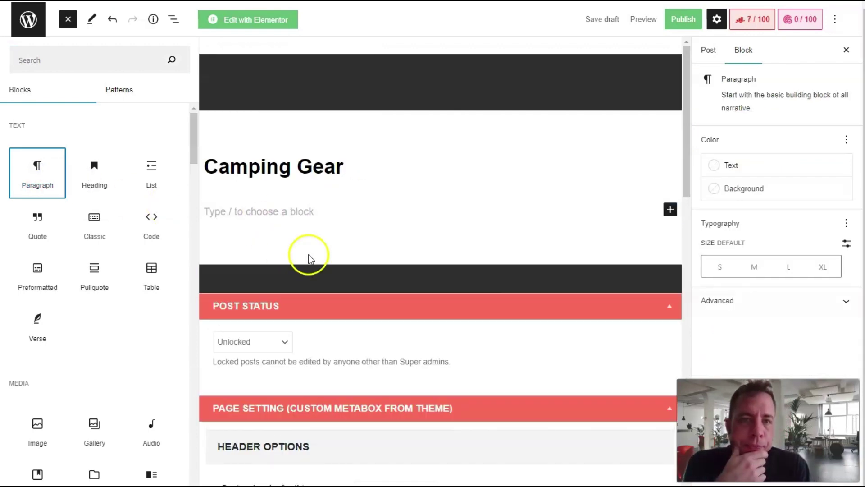
{"action": "left_click", "coordinate": [290, 208]}
{"action": "type", "text": "This"}
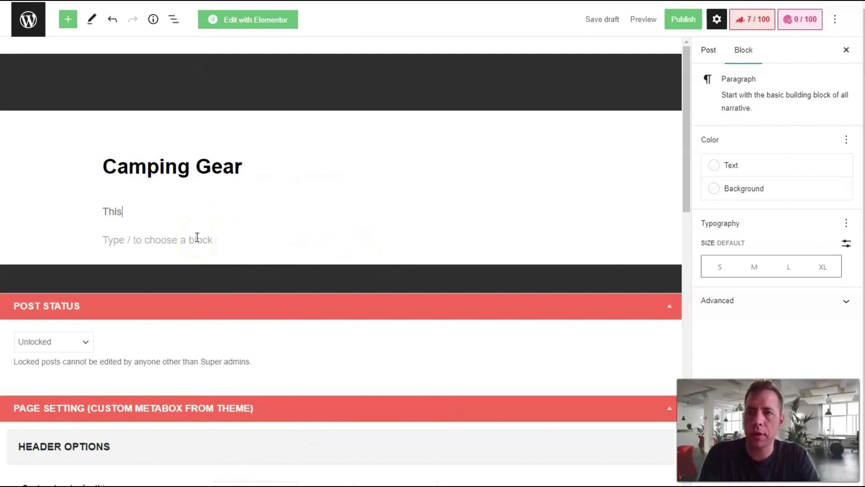
{"action": "type", "text": " is a test post."}
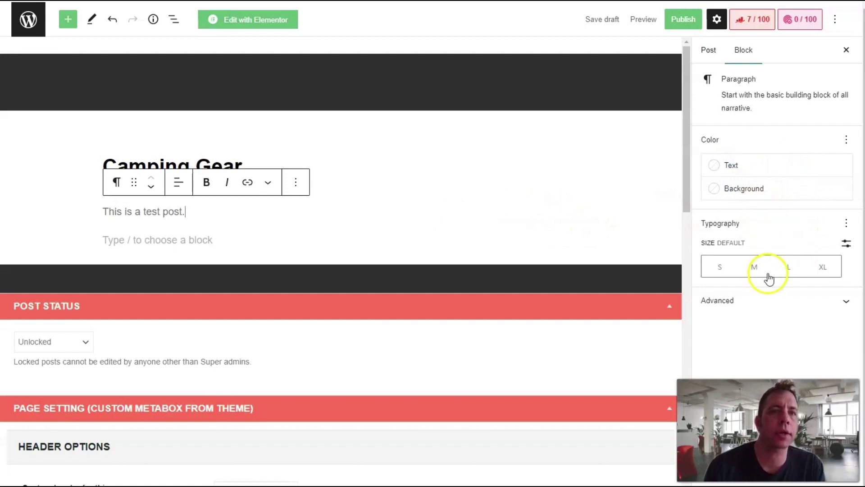
Switch to the Post settings sidebar and scroll down to the Rank Math search preview
{"action": "left_click", "coordinate": [714, 52]}
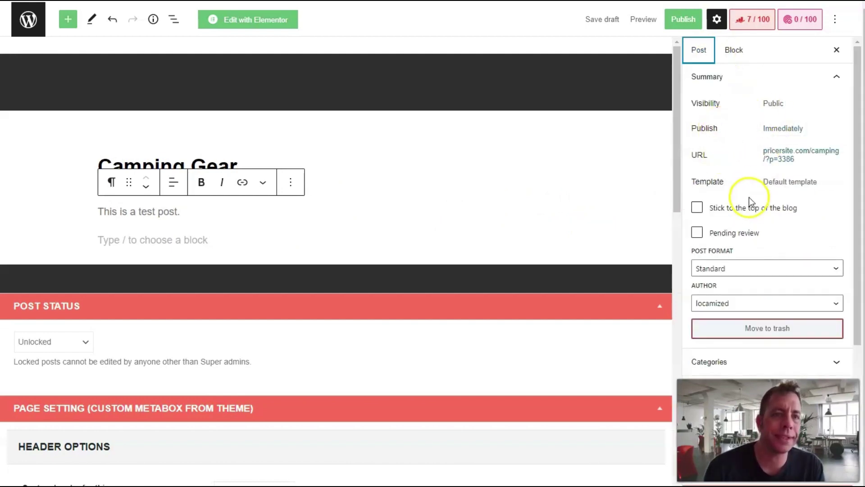
{"action": "left_click", "coordinate": [858, 277]}
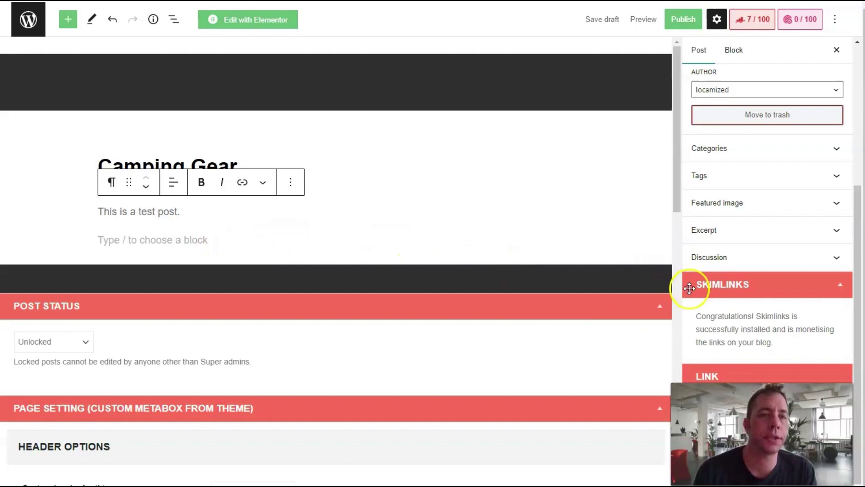
{"action": "scroll", "coordinate": [689, 286], "scroll_direction": "down", "scroll_amount": 5}
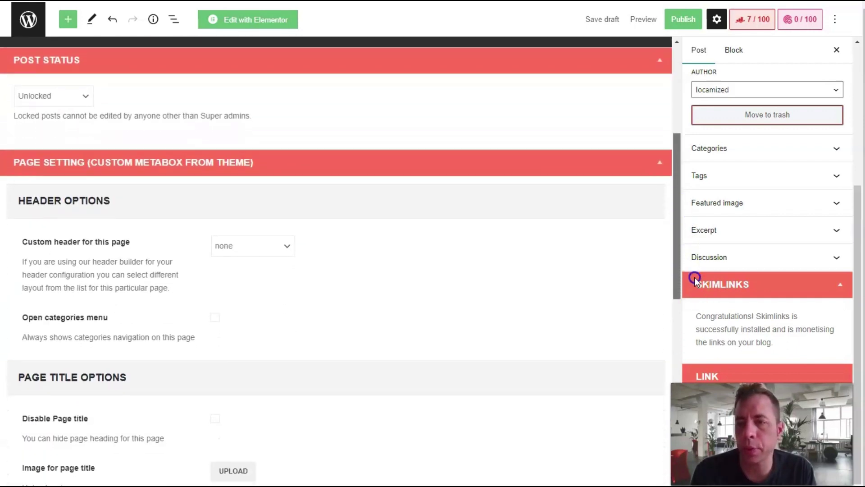
{"action": "scroll", "coordinate": [694, 277], "scroll_direction": "down", "scroll_amount": 7}
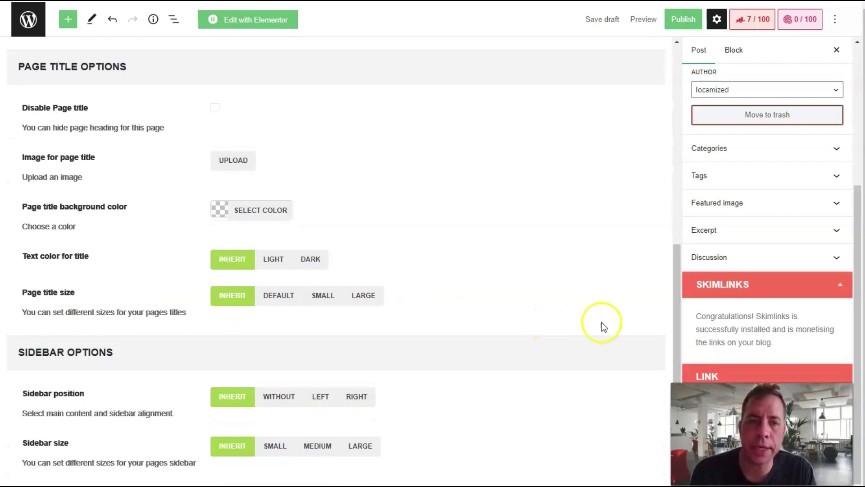
{"action": "left_click_drag", "start_coordinate": [680, 366], "coordinate": [679, 431]}
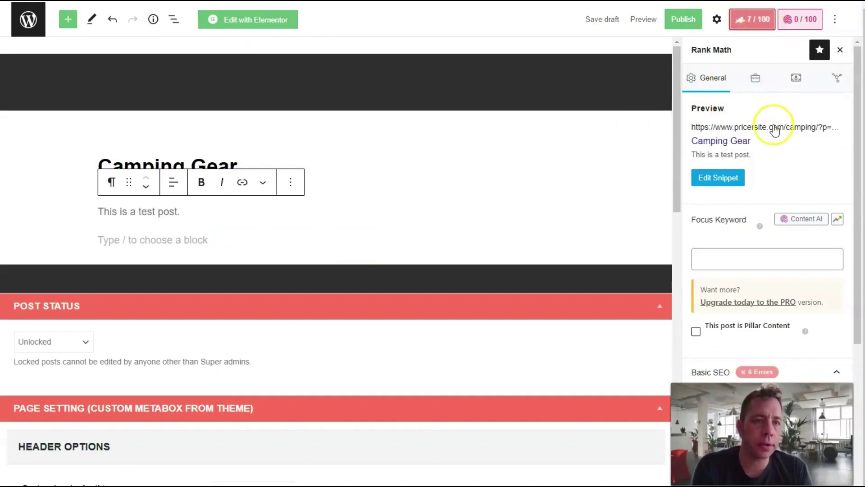
View the Camping Gear snippet's Twitter social preview, then close the snippet editor
{"action": "left_click", "coordinate": [731, 177]}
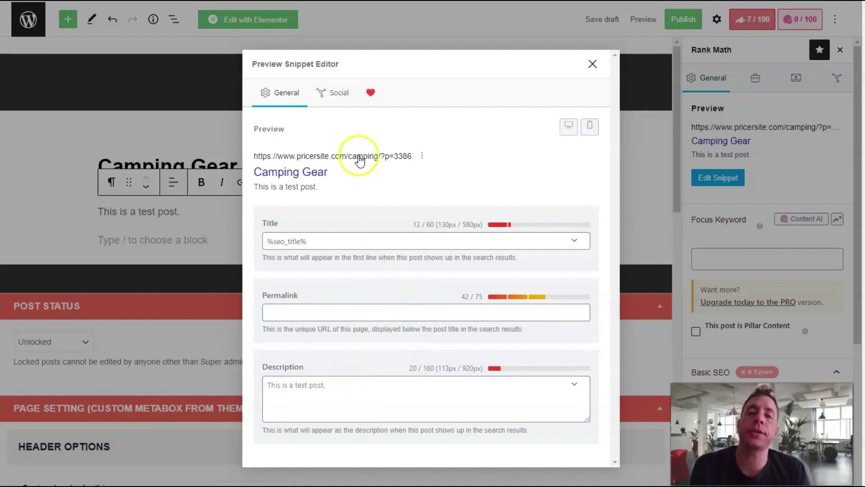
{"action": "left_click", "coordinate": [337, 95]}
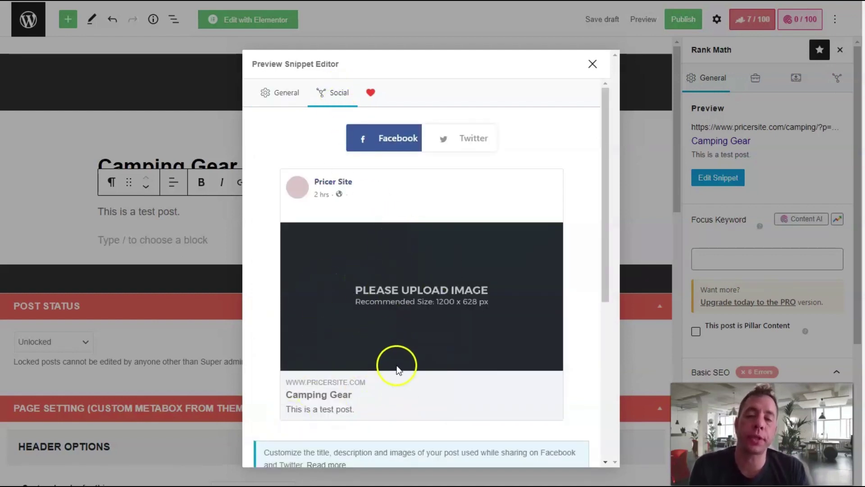
{"action": "left_click", "coordinate": [463, 147]}
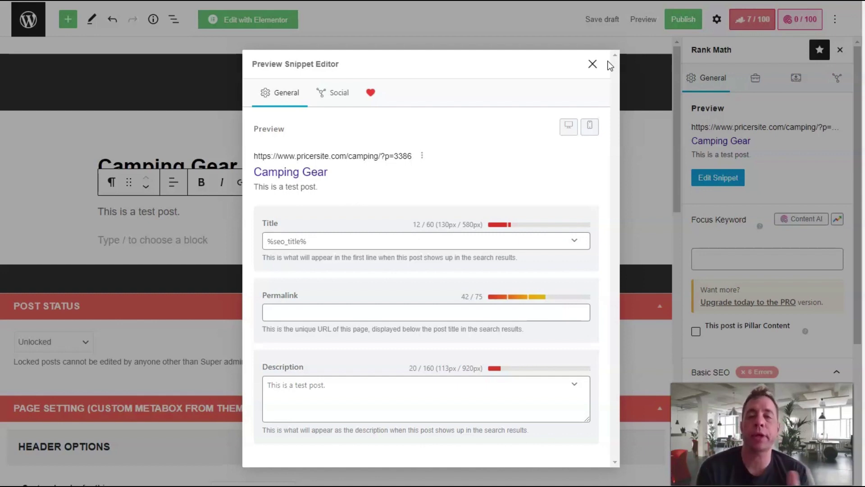
{"action": "left_click", "coordinate": [623, 87]}
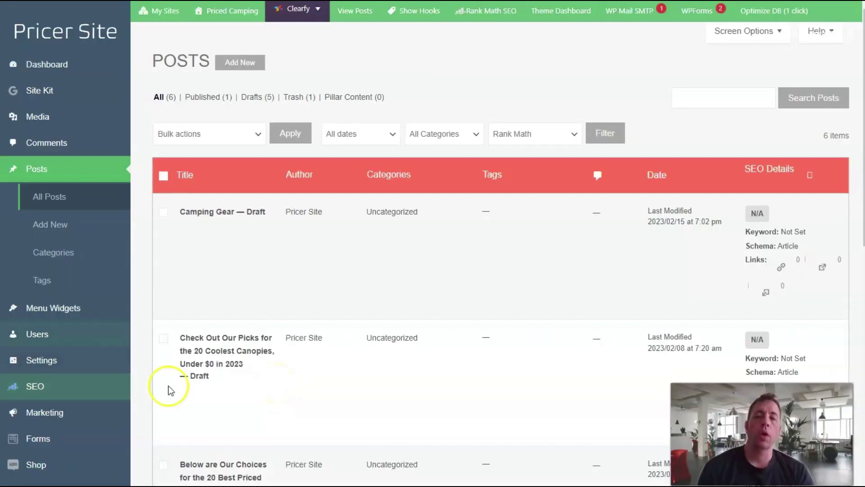
Rename the Uncategorized category to 'All Posts' with slug 'all-posts'
{"action": "mouse_move", "coordinate": [155, 283]}
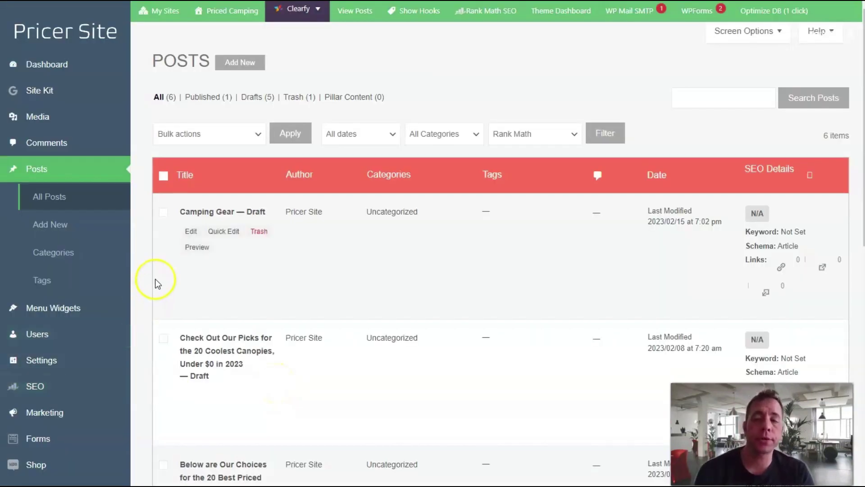
{"action": "left_click", "coordinate": [62, 253]}
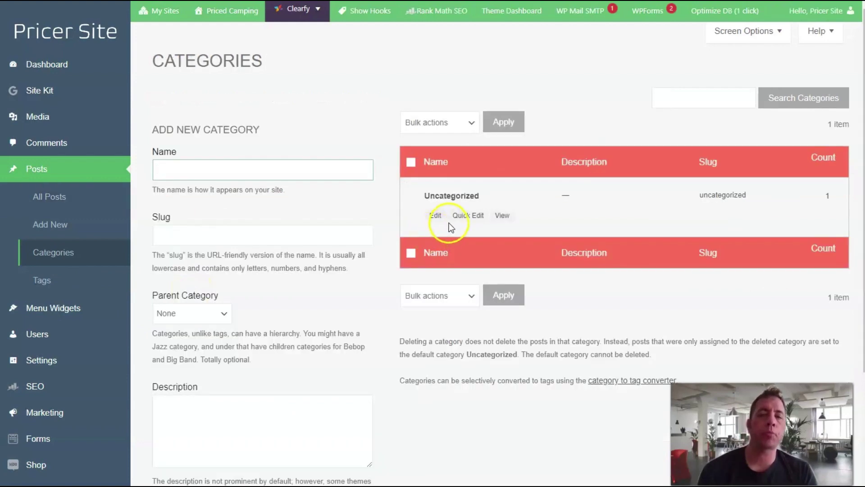
{"action": "left_click", "coordinate": [471, 219]}
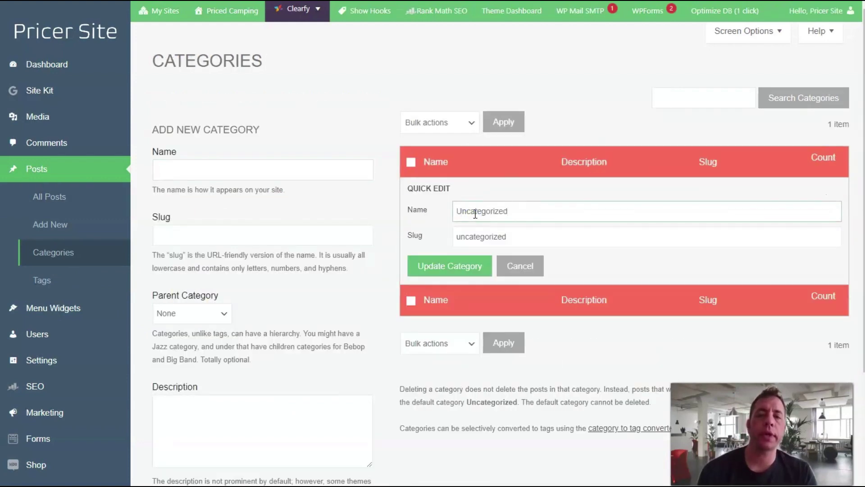
{"action": "double_click", "coordinate": [475, 213]}
{"action": "type", "text": "A"}
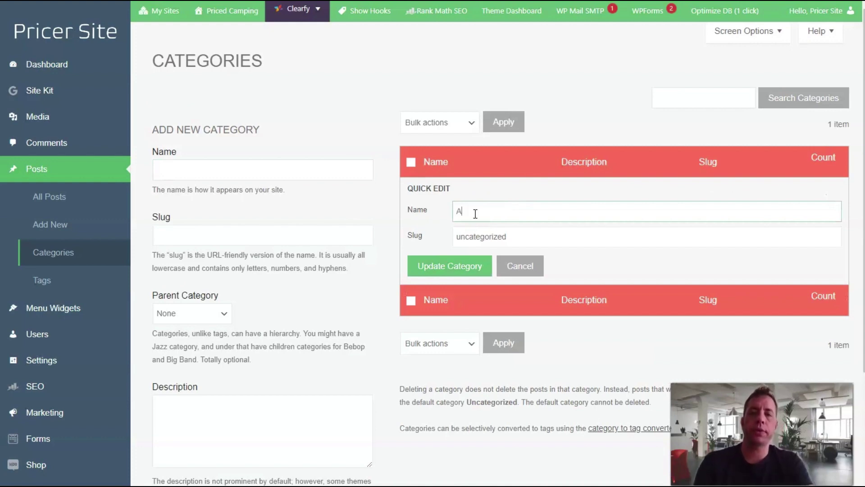
{"action": "type", "text": "ll Posts"}
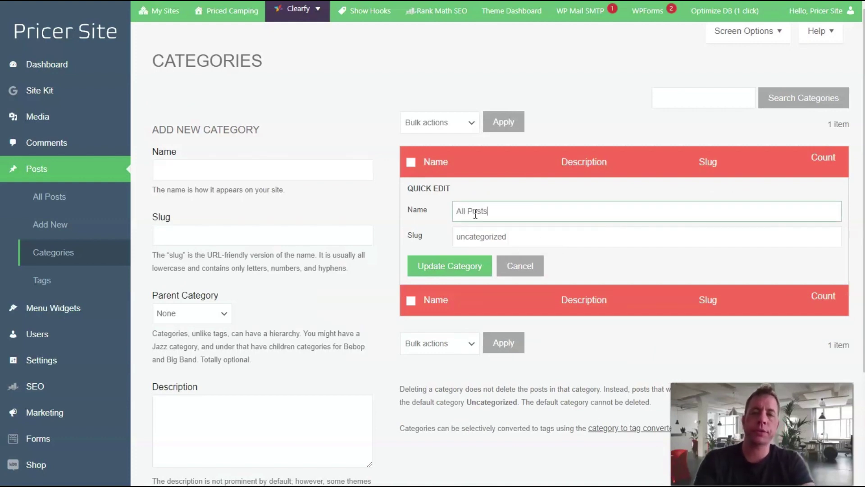
{"action": "key", "text": "Tab"}
{"action": "type", "text": "all-posts"}
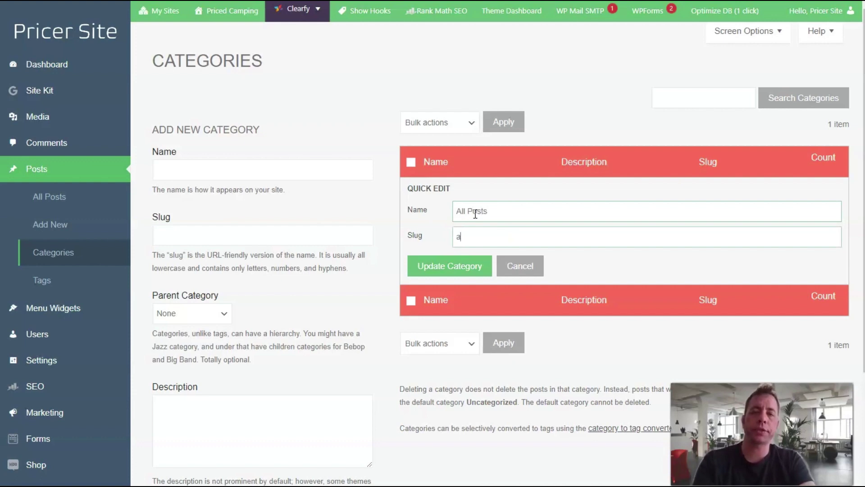
{"action": "left_click", "coordinate": [433, 272]}
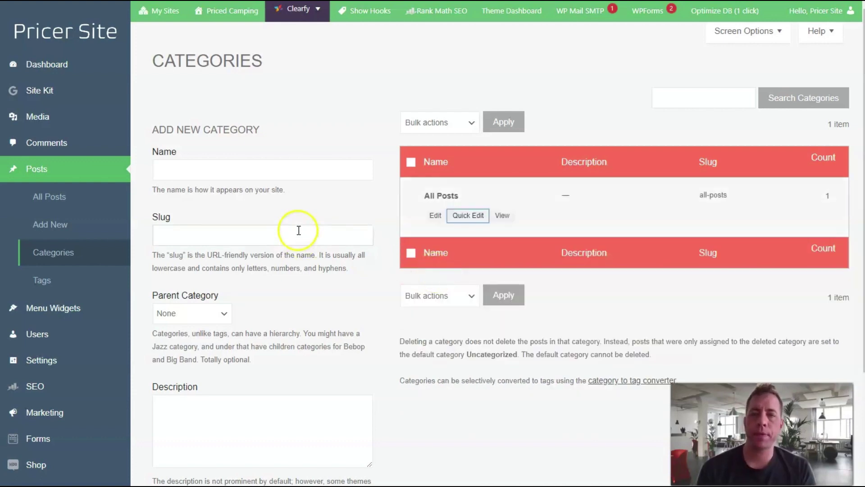
Add a new 'Camping Equipment' category with All Posts as its parent
{"action": "left_click", "coordinate": [226, 177]}
{"action": "type", "text": "C"}
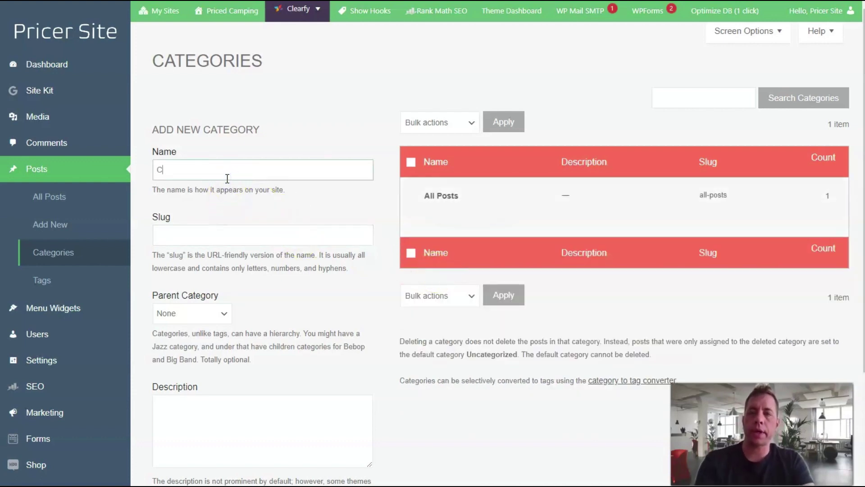
{"action": "type", "text": "amping Equipment"}
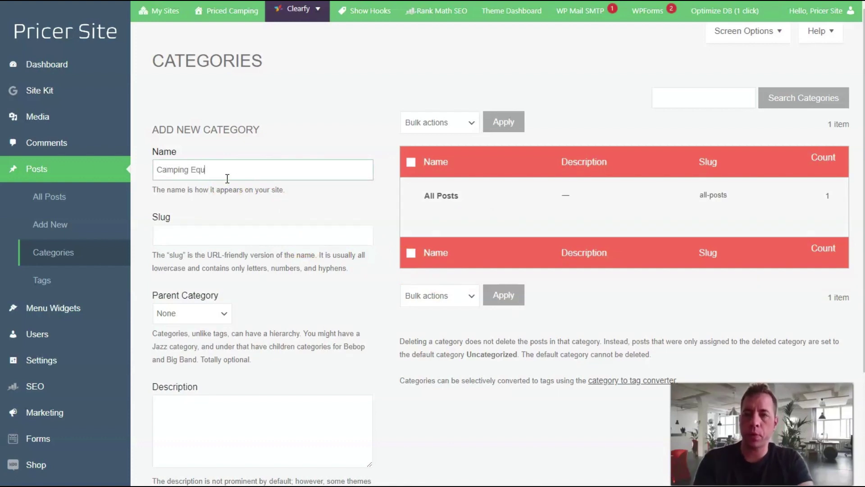
{"action": "left_click", "coordinate": [271, 305]}
{"action": "left_click", "coordinate": [207, 318]}
{"action": "left_click", "coordinate": [191, 340]}
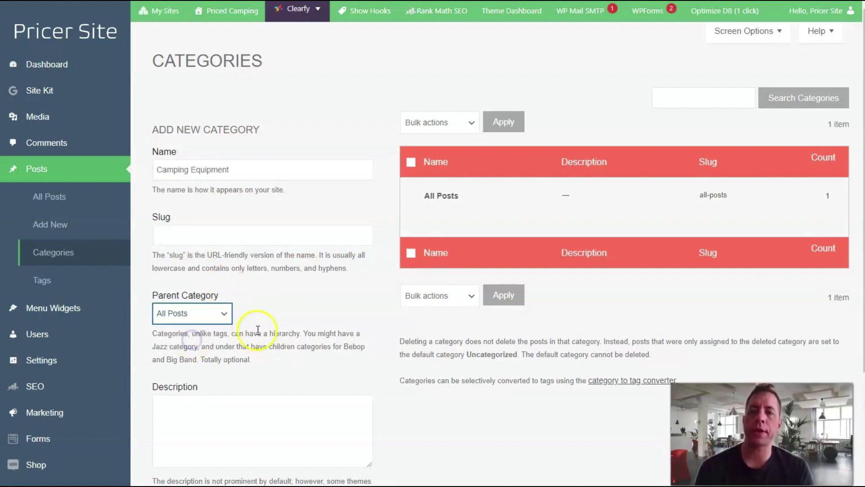
{"action": "scroll", "coordinate": [264, 320], "scroll_direction": "down", "scroll_amount": 1}
{"action": "scroll", "coordinate": [264, 321], "scroll_direction": "down", "scroll_amount": 5}
{"action": "left_click", "coordinate": [212, 447]}
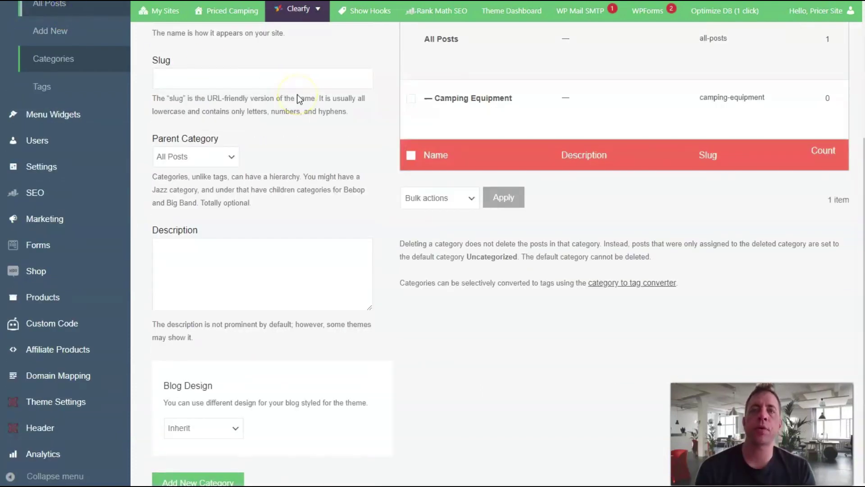
Tick Camping Equipment for the published camping post via Quick Edit and update it
{"action": "left_click", "coordinate": [230, 271]}
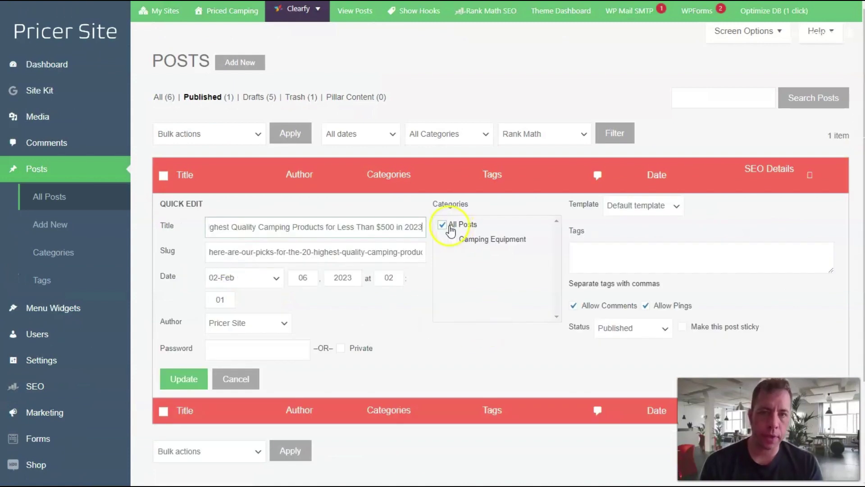
{"action": "left_click", "coordinate": [452, 240]}
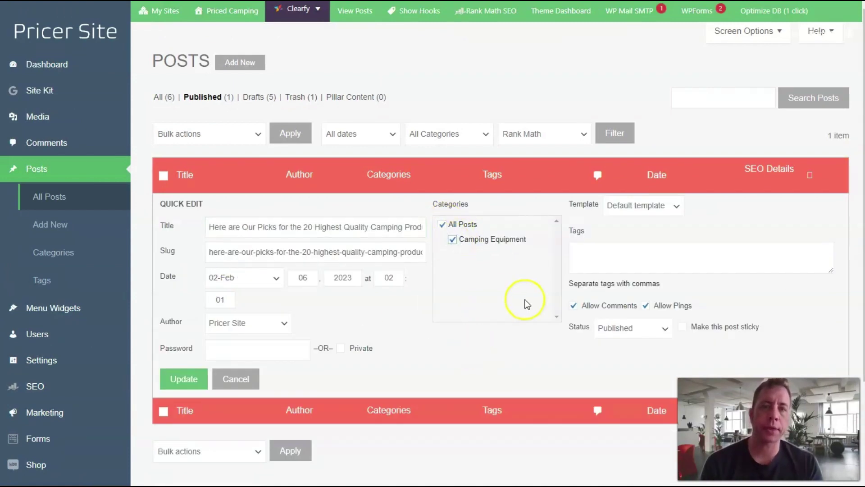
{"action": "left_click", "coordinate": [193, 380]}
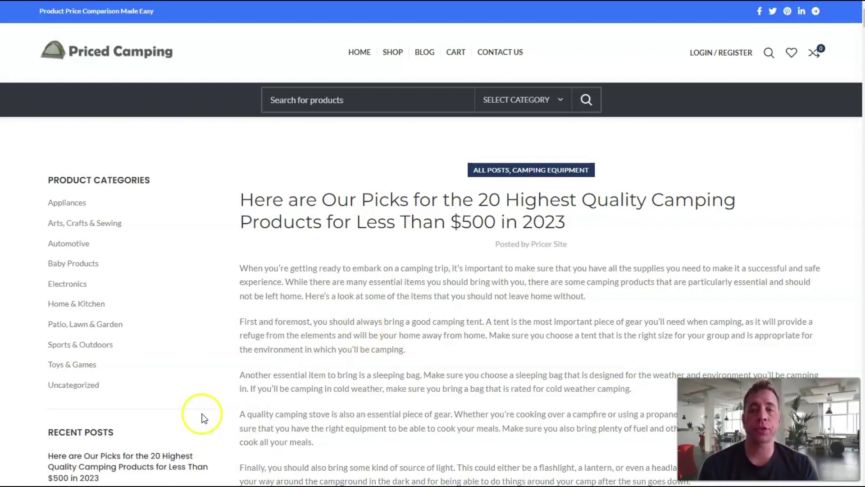
{"action": "scroll", "coordinate": [202, 415], "scroll_direction": "down", "scroll_amount": 4}
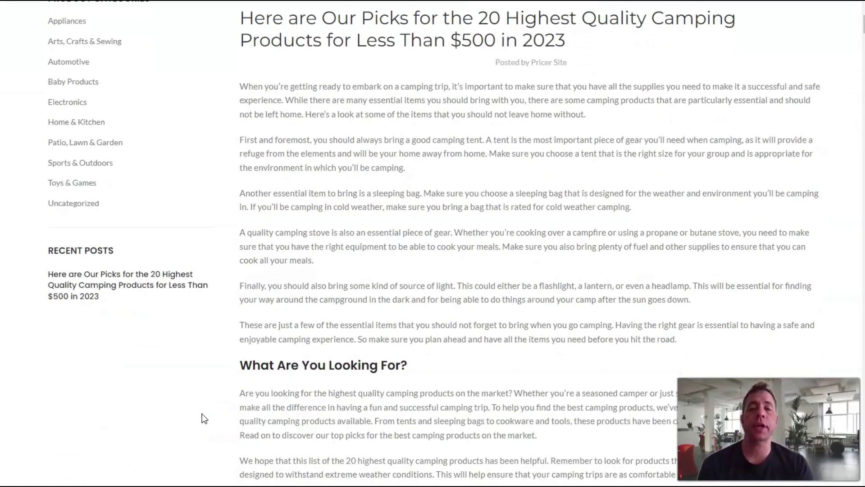
{"action": "scroll", "coordinate": [204, 418], "scroll_direction": "down", "scroll_amount": 7}
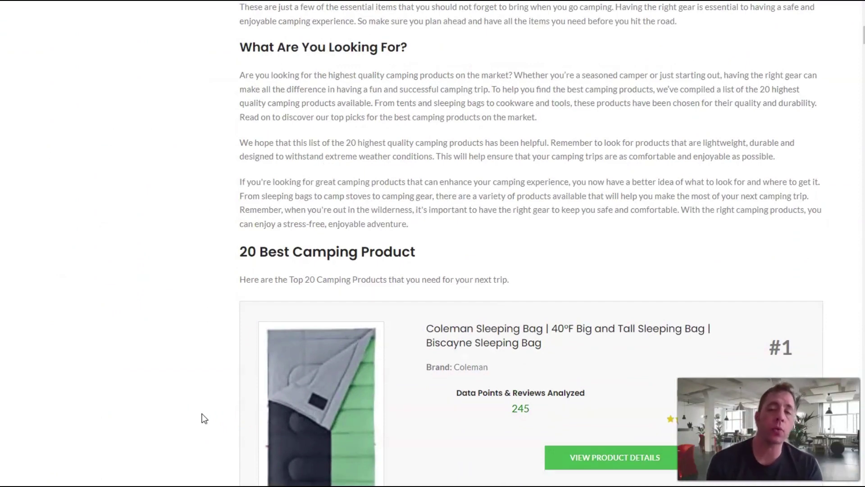
{"action": "scroll", "coordinate": [203, 418], "scroll_direction": "down", "scroll_amount": 1}
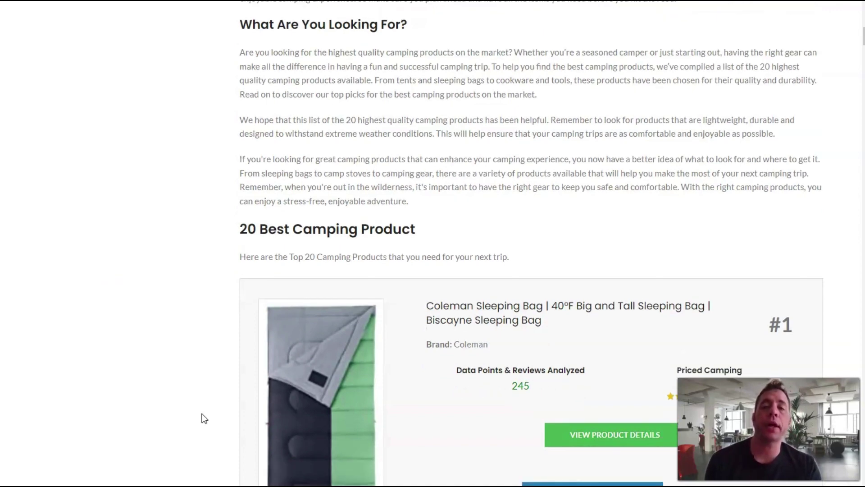
{"action": "scroll", "coordinate": [204, 418], "scroll_direction": "down", "scroll_amount": 3}
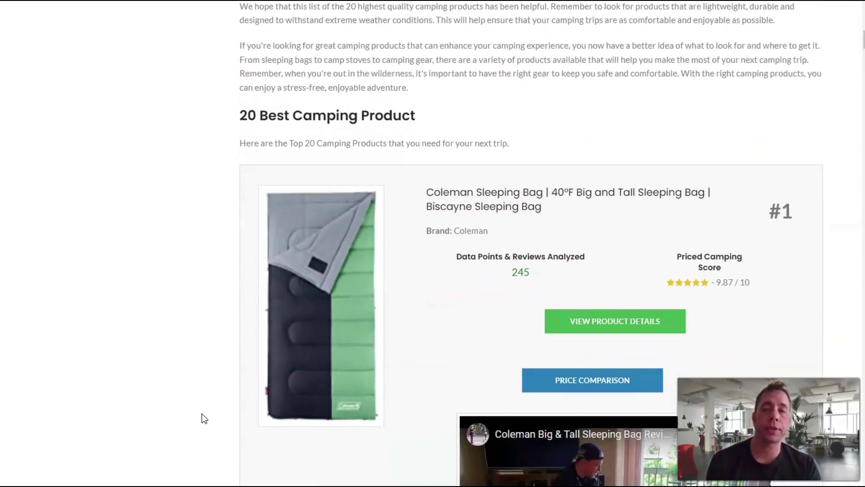
{"action": "scroll", "coordinate": [204, 418], "scroll_direction": "down", "scroll_amount": 2}
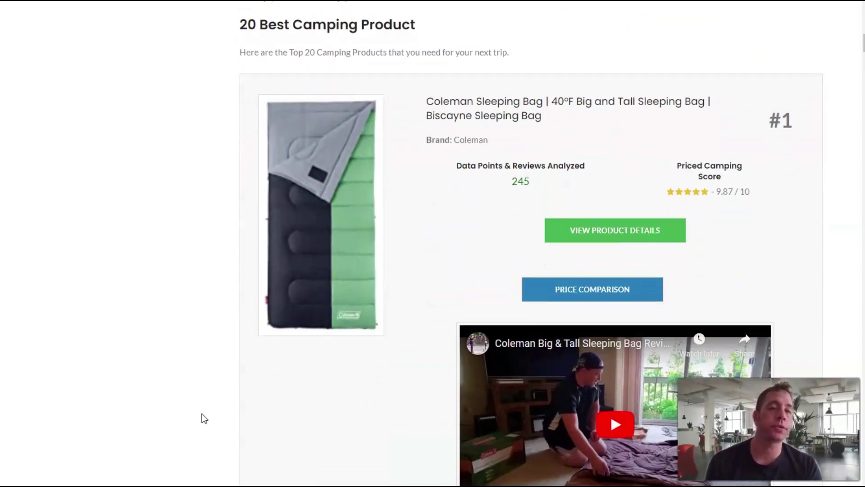